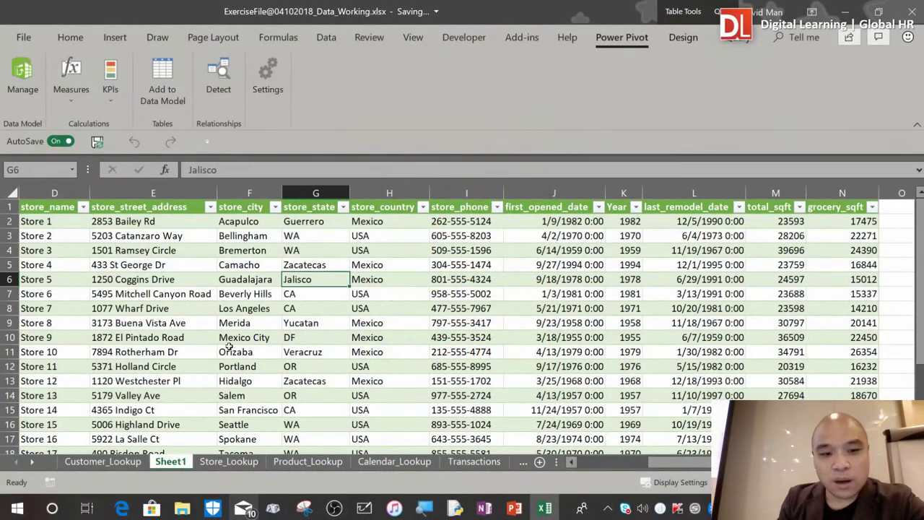
Switch to the Product_Lookup sheet and select cells in its product table
left_click(228, 347)
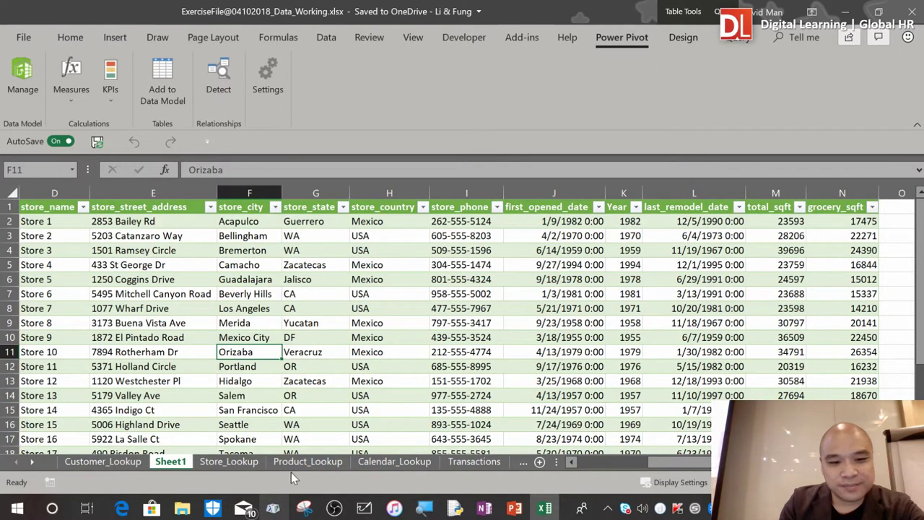
left_click(309, 465)
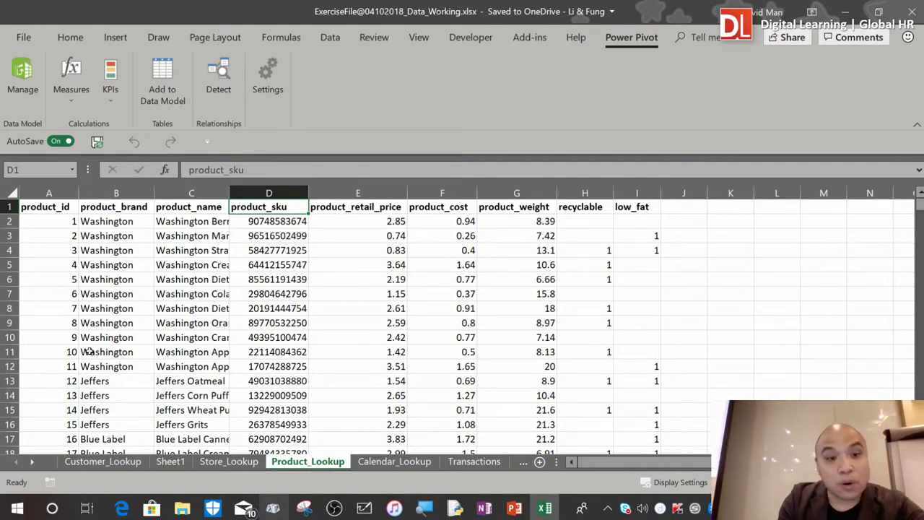
left_click(168, 340)
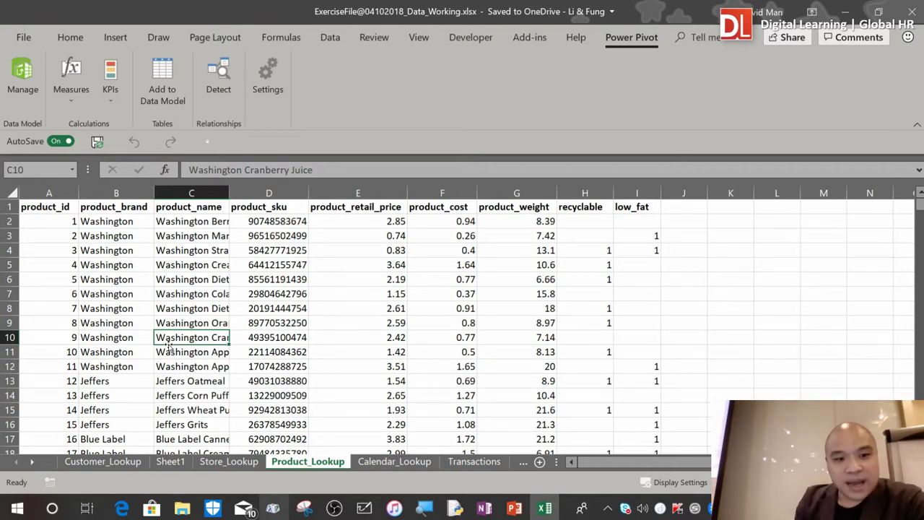
left_click(140, 262)
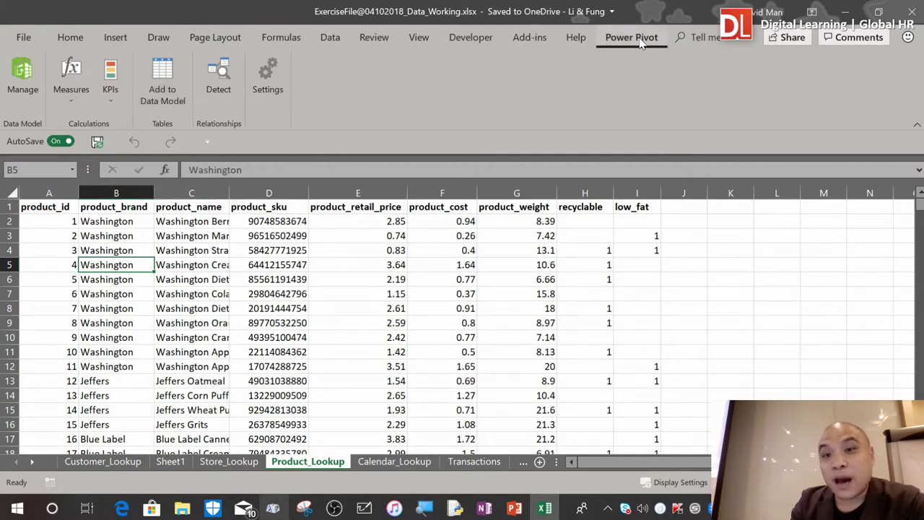
Add the Product_Lookup range $A$1:$I$1561, with headers, to the Power Pivot data model
left_click(166, 92)
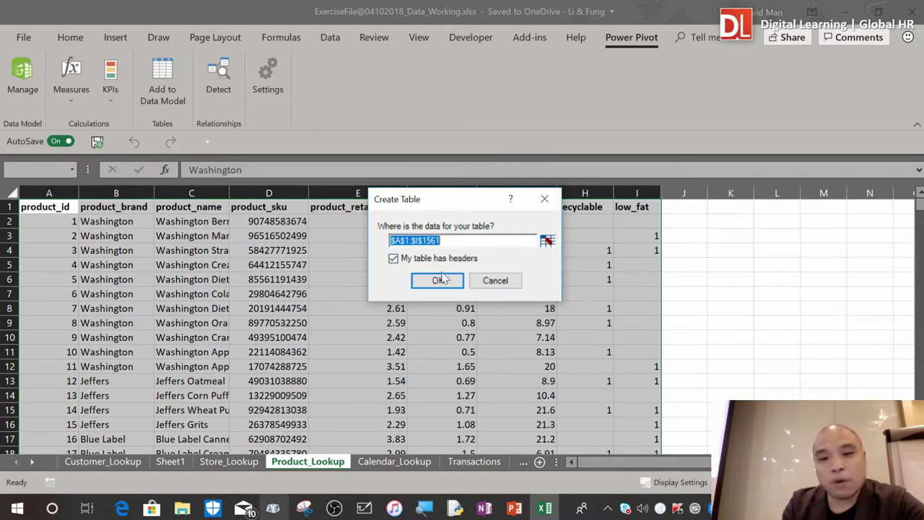
left_click(438, 283)
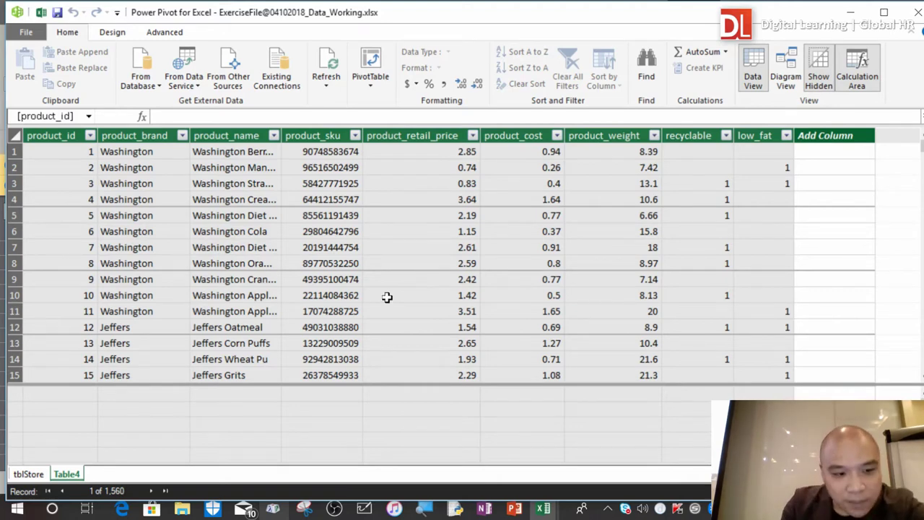
left_click(27, 475)
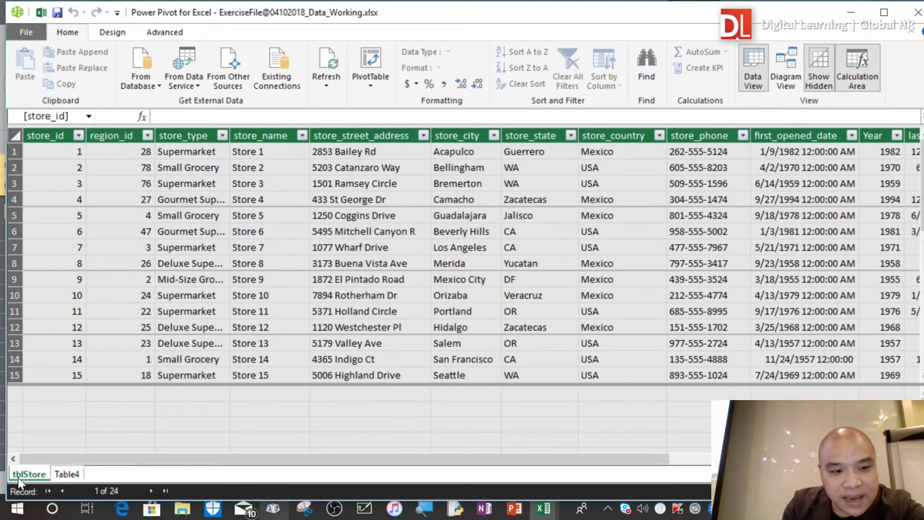
left_click(66, 475)
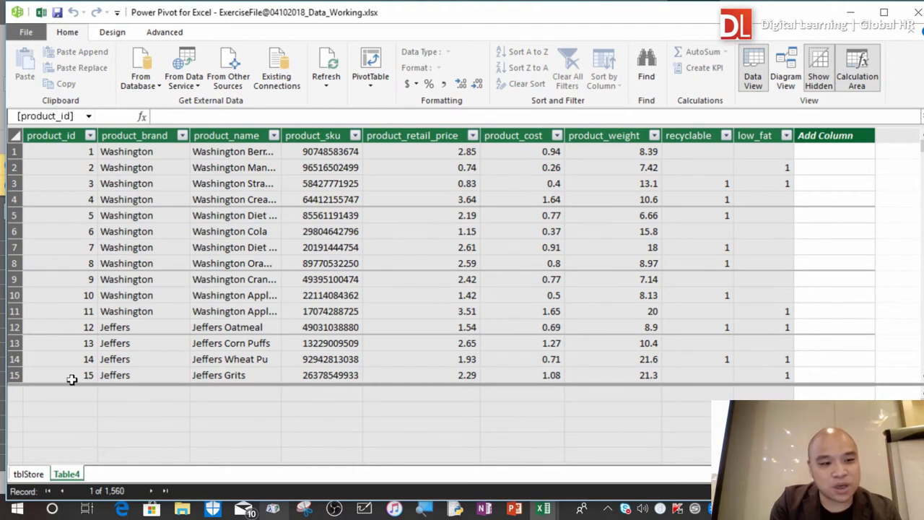
Rename the Table4 table to tblProduct
double_click(67, 475)
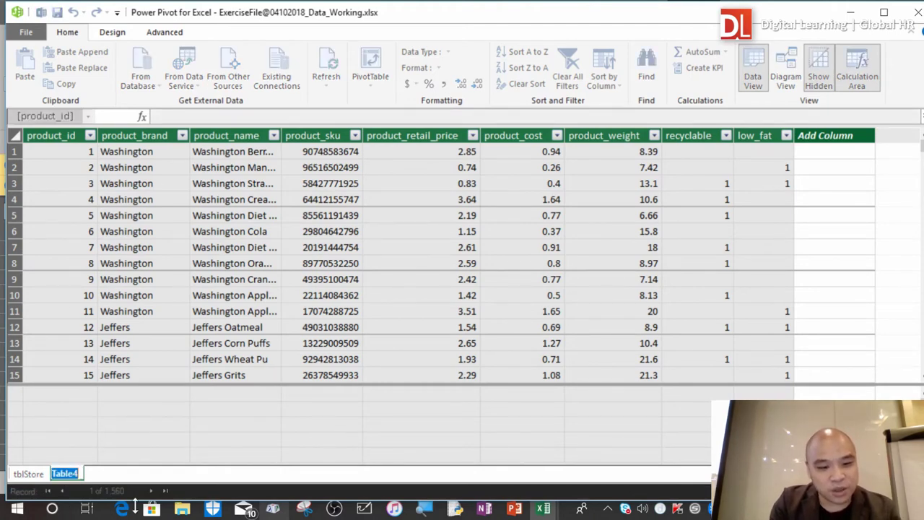
type("tblProduct")
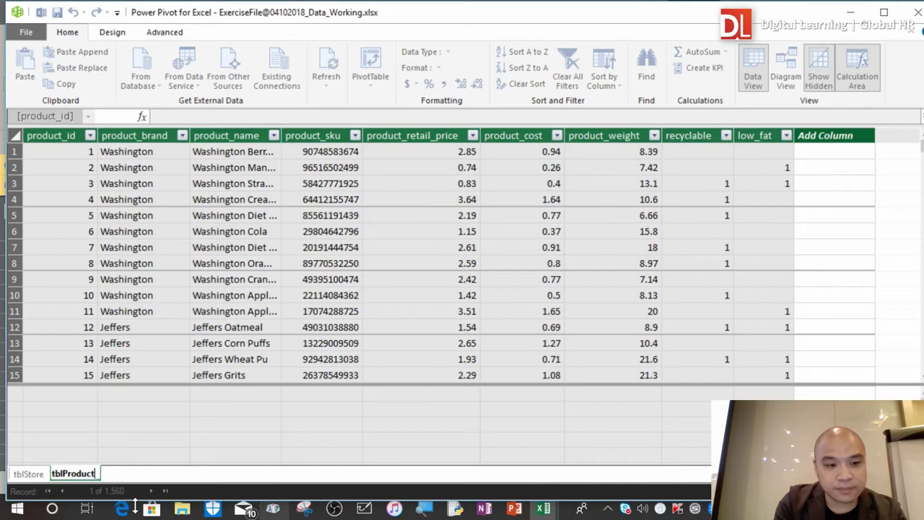
key("Return")
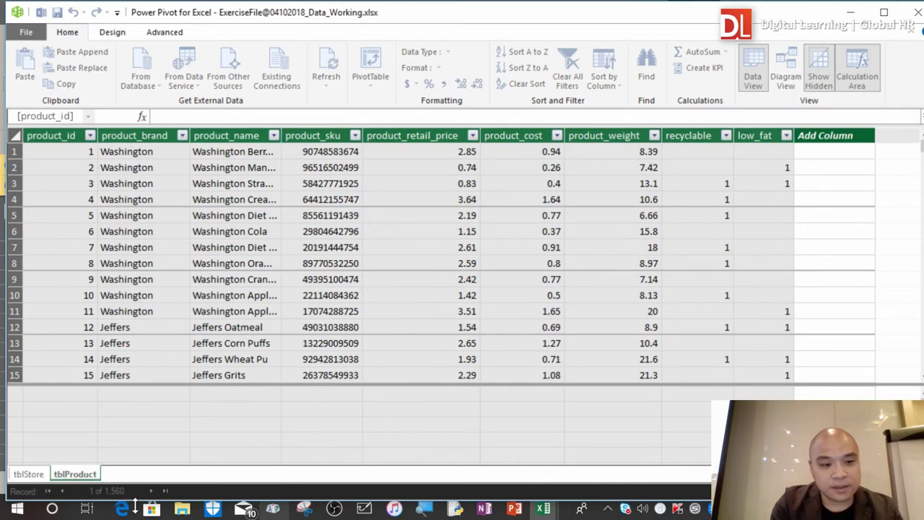
Launch Windows Magnifier from a 'mag' search and zoom in
left_click(17, 509)
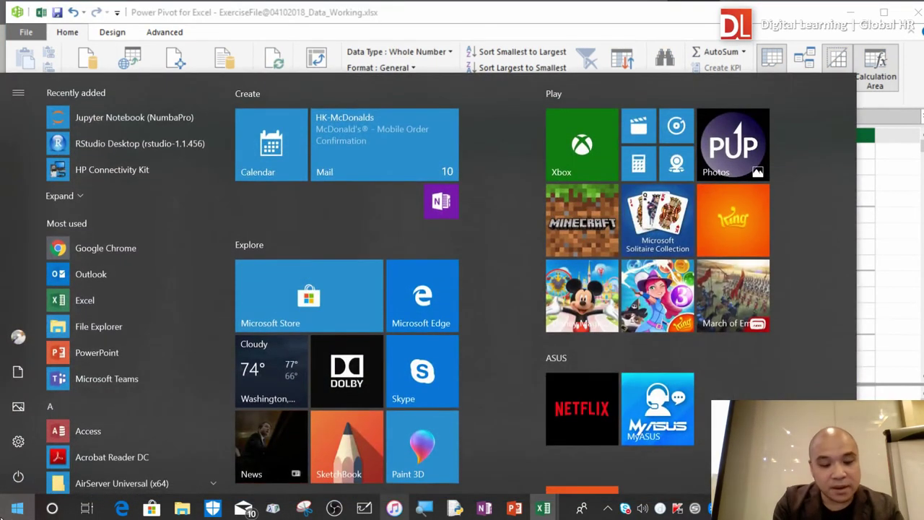
type("mag")
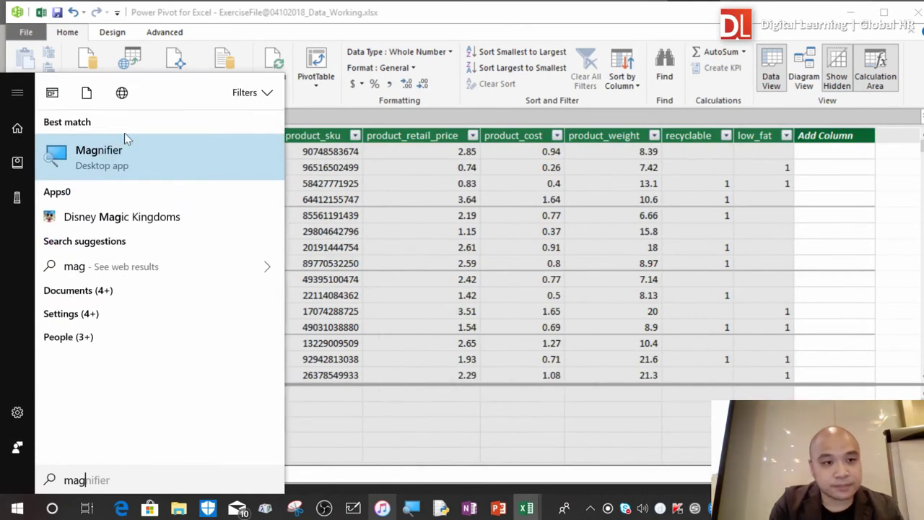
left_click(104, 166)
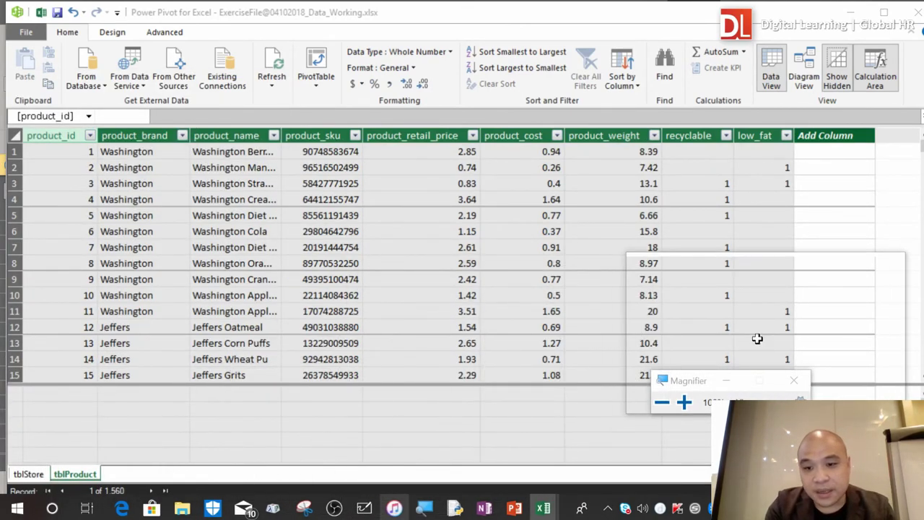
left_click(685, 403)
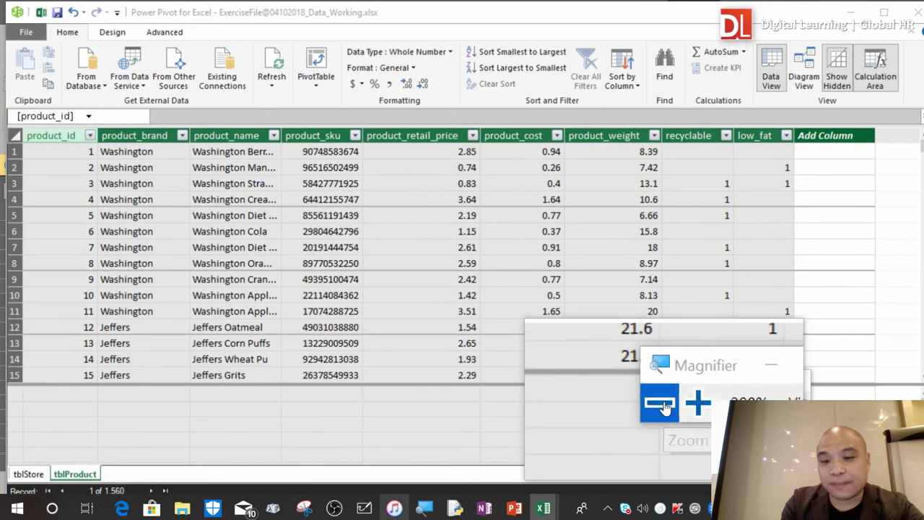
Reset the magnifier to 100%, move tblProduct ahead of tblStore, and show tblStore
left_click(662, 403)
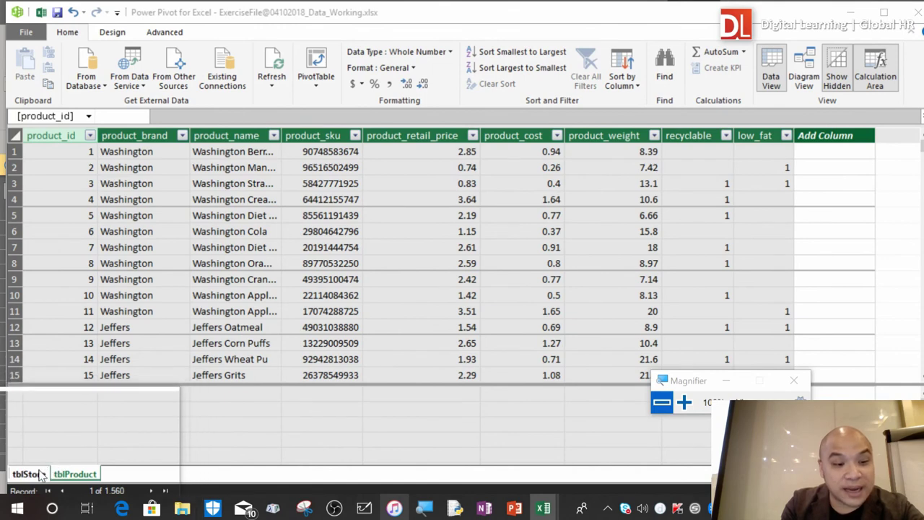
left_click_drag(42, 475, 39, 475)
left_click(79, 475)
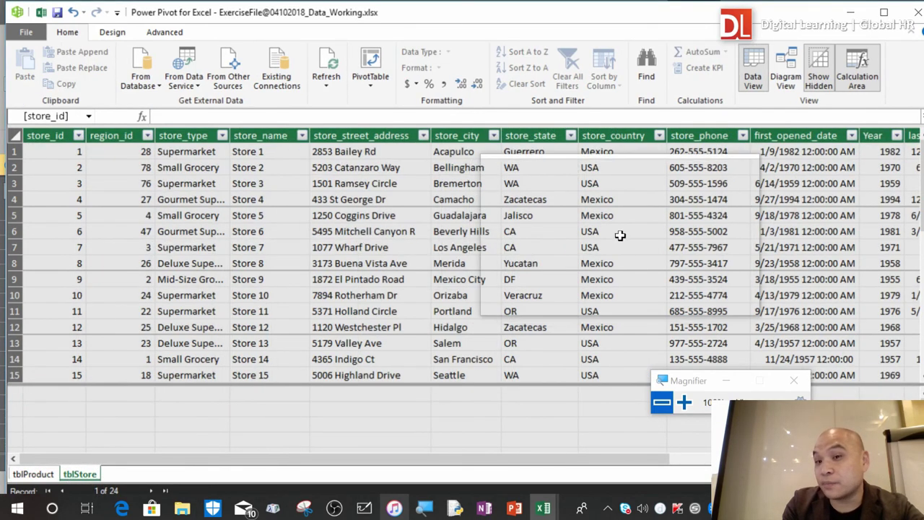
In Diagram View, place tblProduct right of tblStore and lengthen its box to show every column
left_click(784, 79)
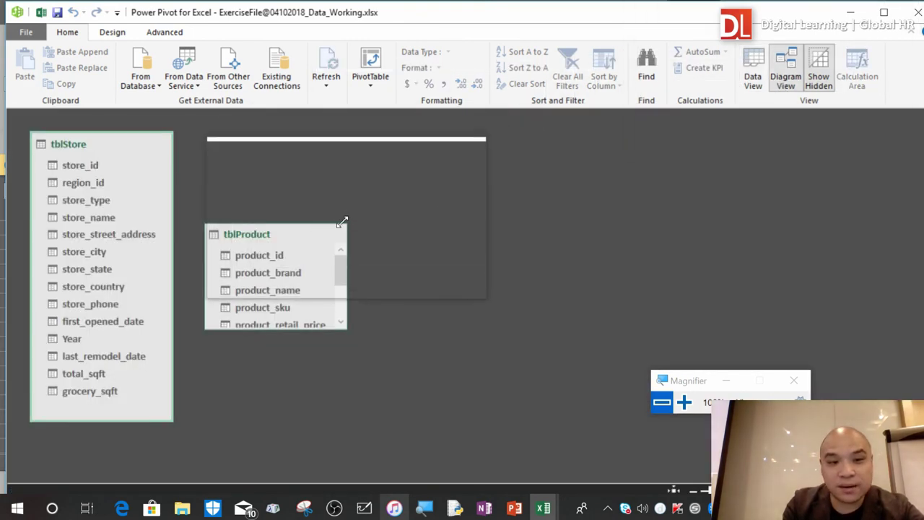
mouse_move(325, 234)
left_mouse_down()
mouse_move(471, 142)
mouse_move(527, 144)
left_mouse_up()
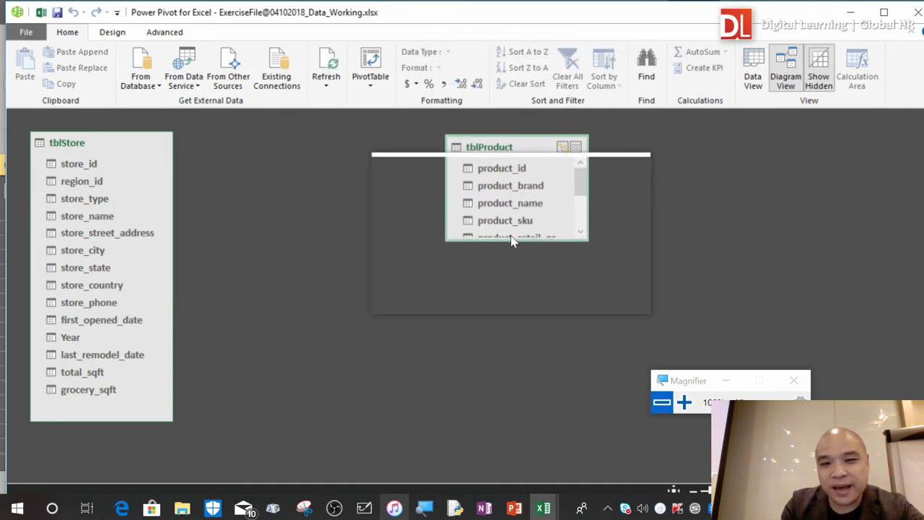
left_click_drag(511, 241, 515, 346)
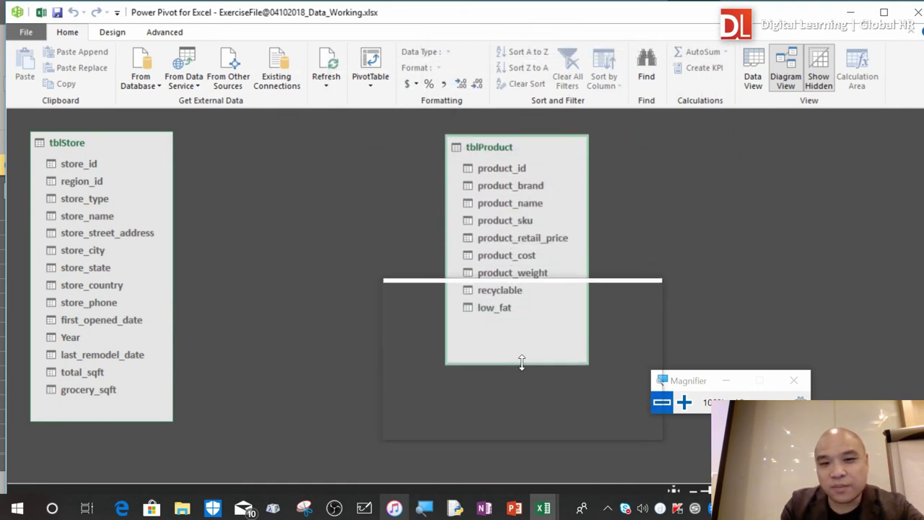